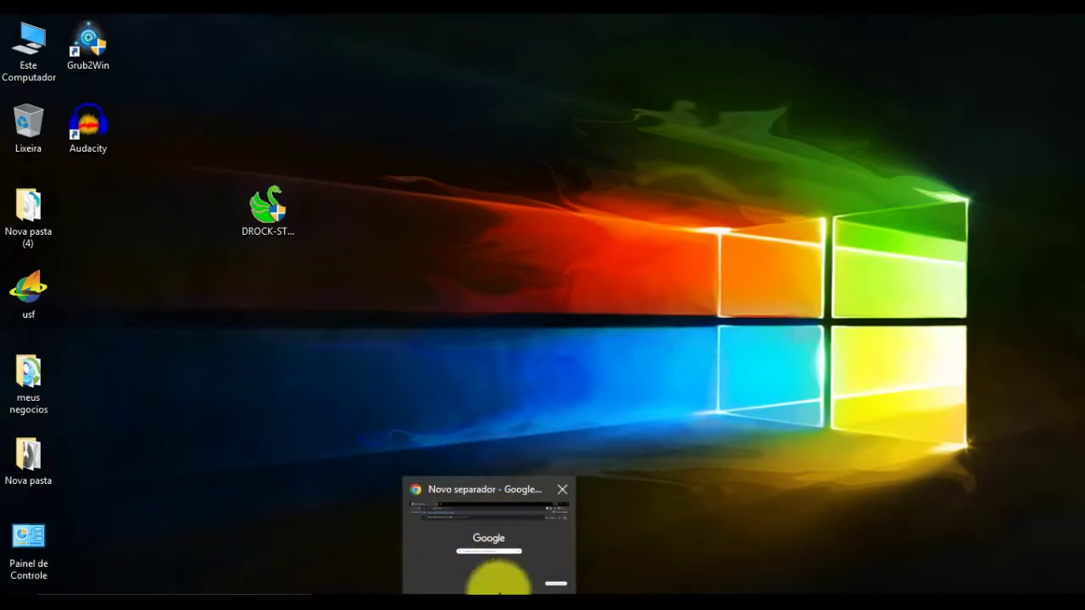
Switch to Chrome, load seulink.digital/SmartGagaFF and proceed past the link shortener's first page.
{"action": "left_click", "coordinate": [496, 583]}
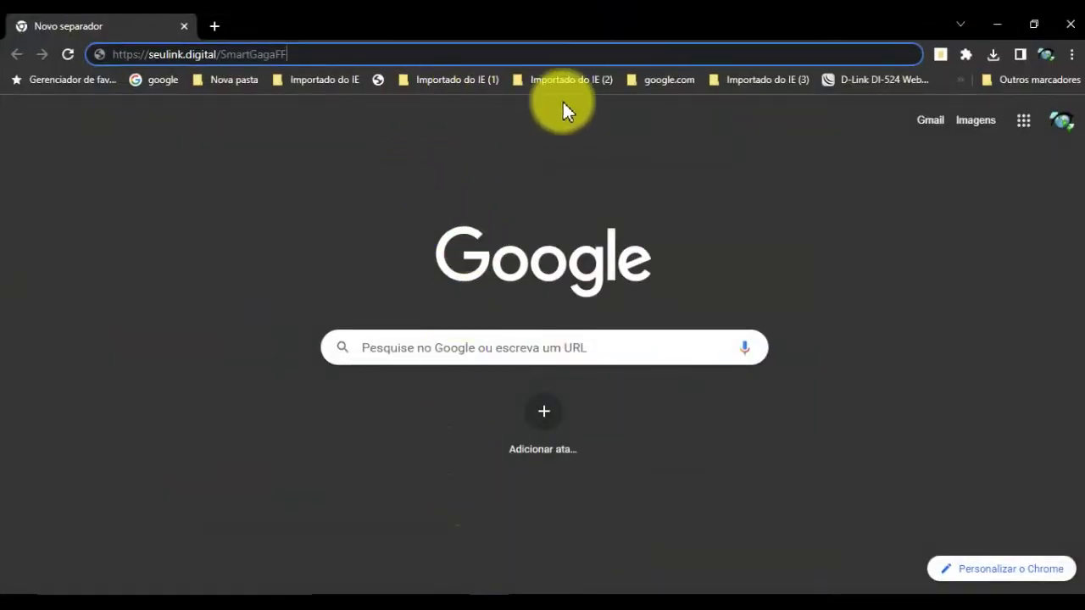
{"action": "key", "text": "Return"}
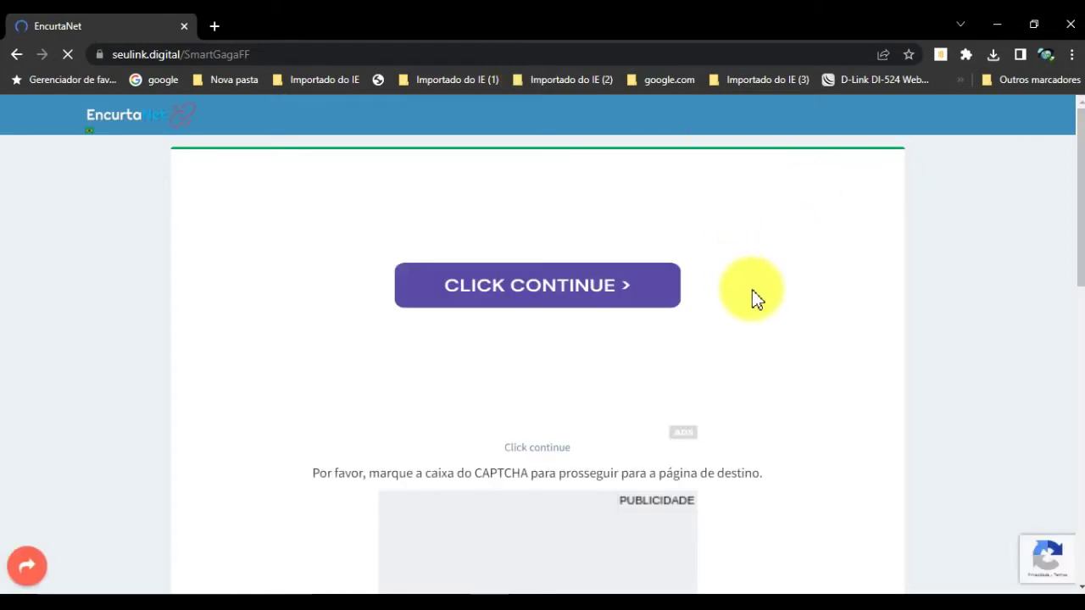
{"action": "scroll", "coordinate": [757, 299], "scroll_direction": "down", "scroll_amount": 3}
{"action": "scroll", "coordinate": [752, 291], "scroll_direction": "down", "scroll_amount": 4}
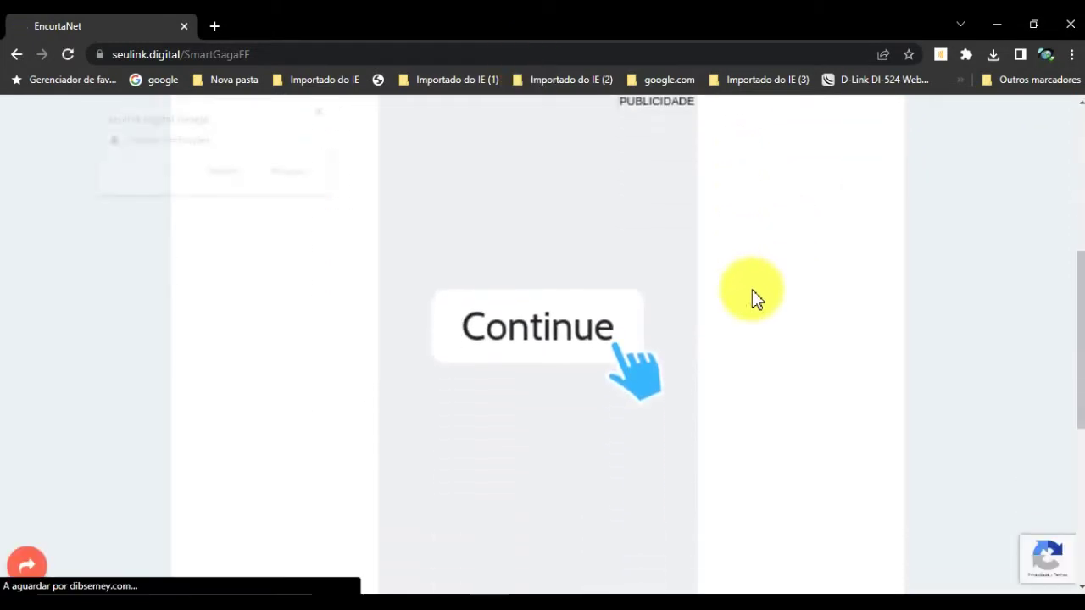
{"action": "scroll", "coordinate": [754, 298], "scroll_direction": "down", "scroll_amount": 1}
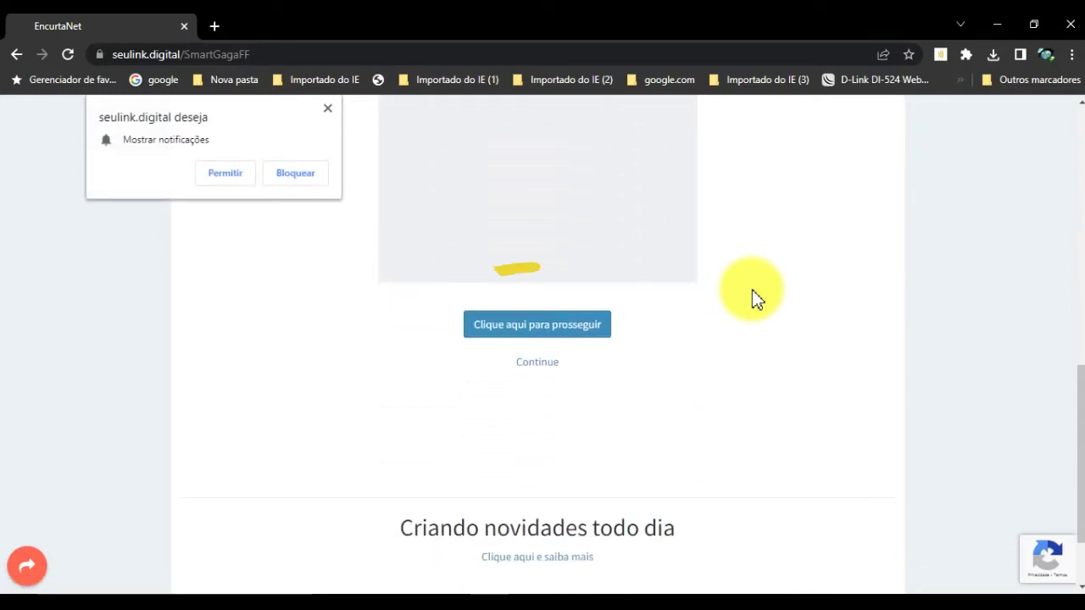
{"action": "left_click", "coordinate": [540, 331]}
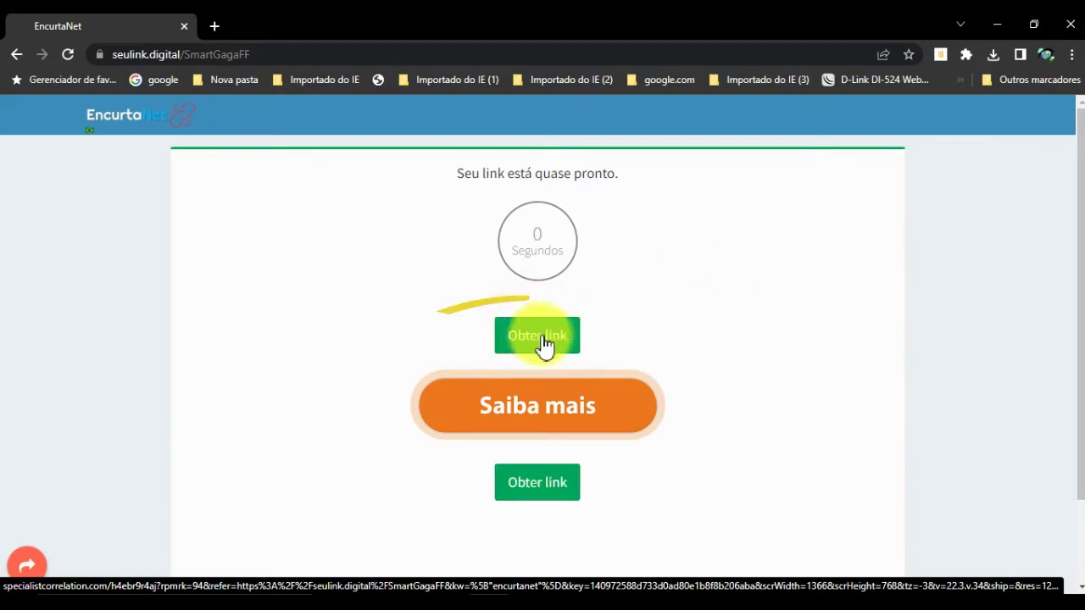
Get the shortened link's Google Drive page for DROCK-STORE_SmartGaGa_with_FFOB34.exe, dismissing the bet365 advert, and close the browser.
{"action": "left_click", "coordinate": [533, 348]}
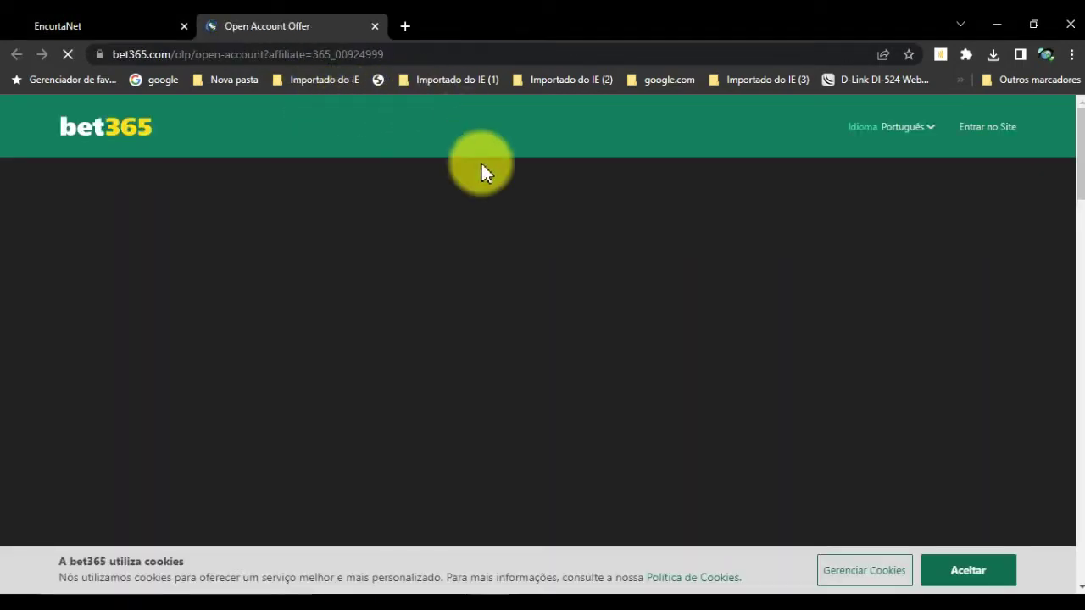
{"action": "left_click", "coordinate": [375, 26]}
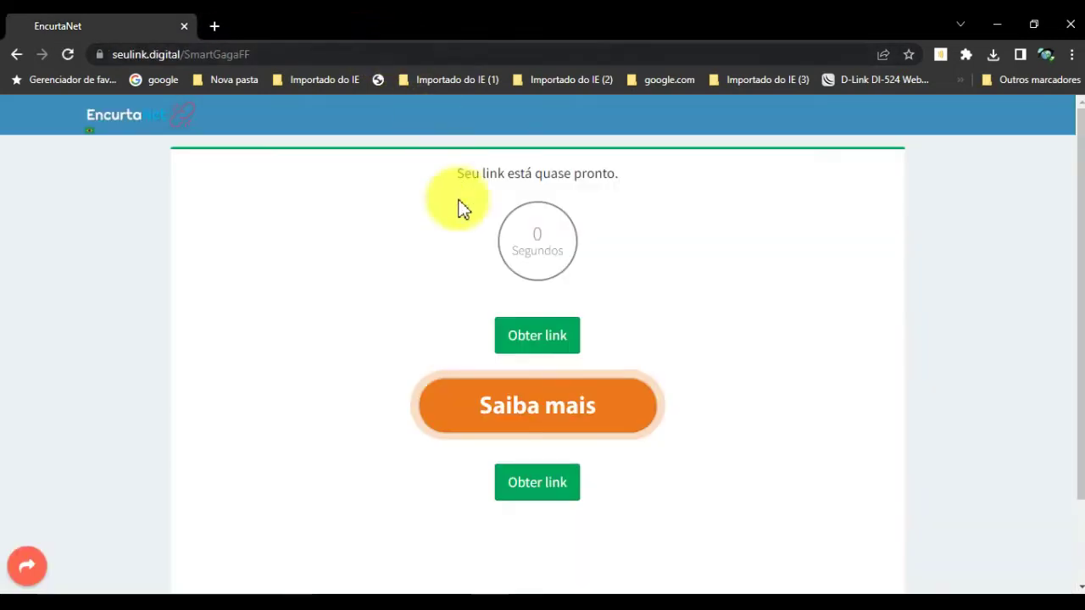
{"action": "left_click", "coordinate": [532, 342]}
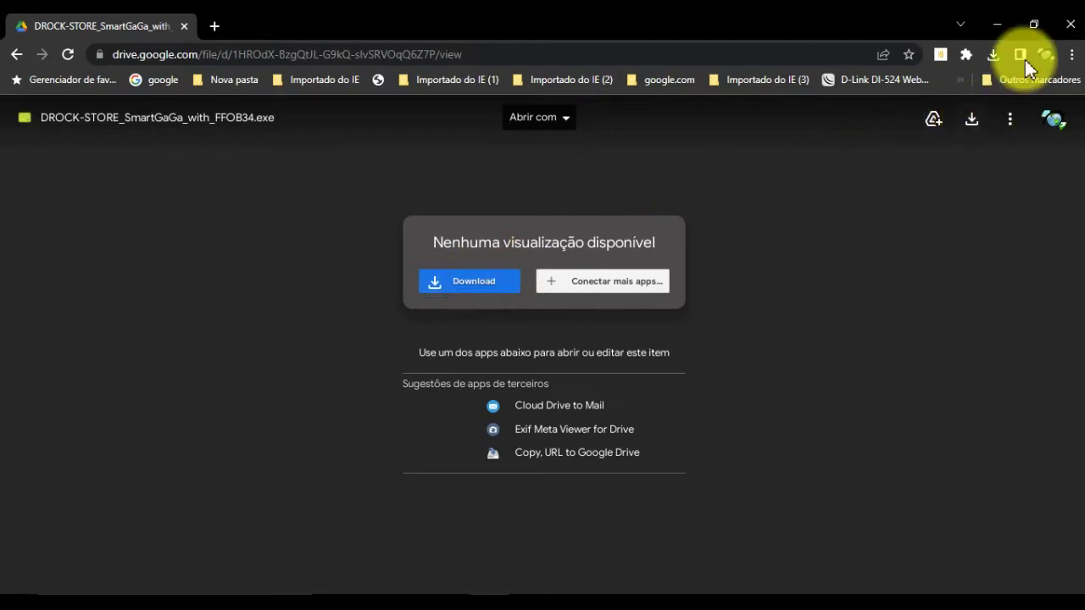
{"action": "left_click", "coordinate": [1073, 25]}
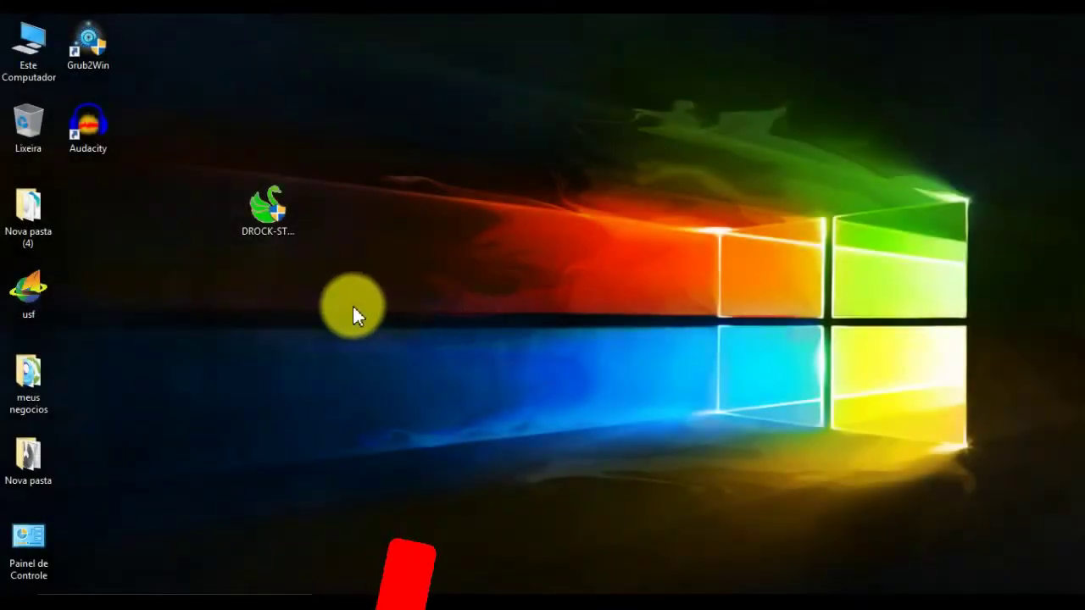
Install SmartGaGa FF OB34 Update from the desktop installer, creating the folder C:\Program Files (x86)\SmartGaGa 3.1.
{"action": "left_click", "coordinate": [271, 221]}
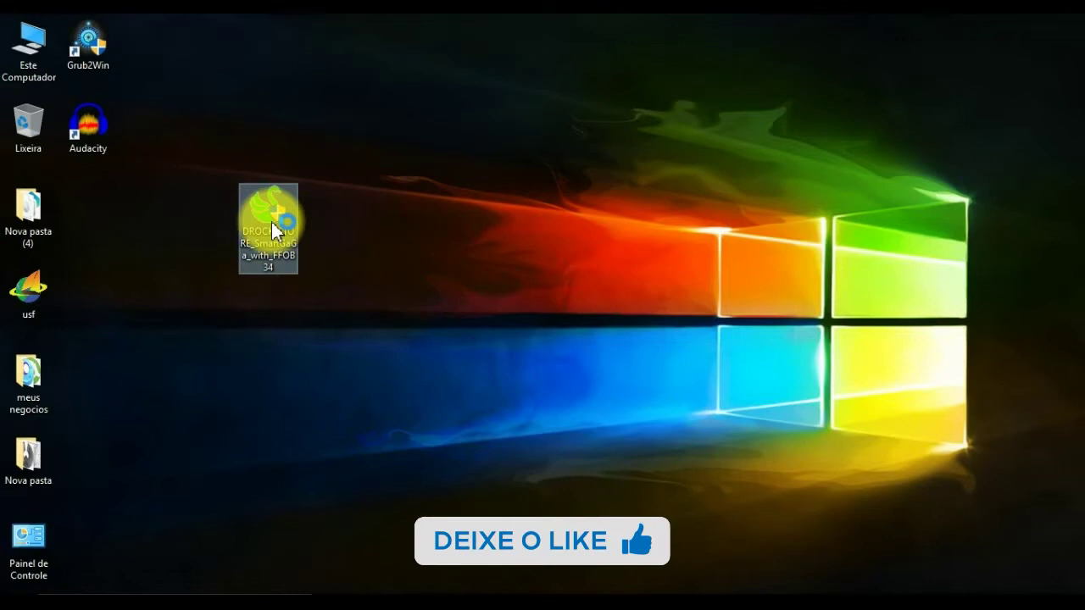
{"action": "left_click", "coordinate": [690, 528]}
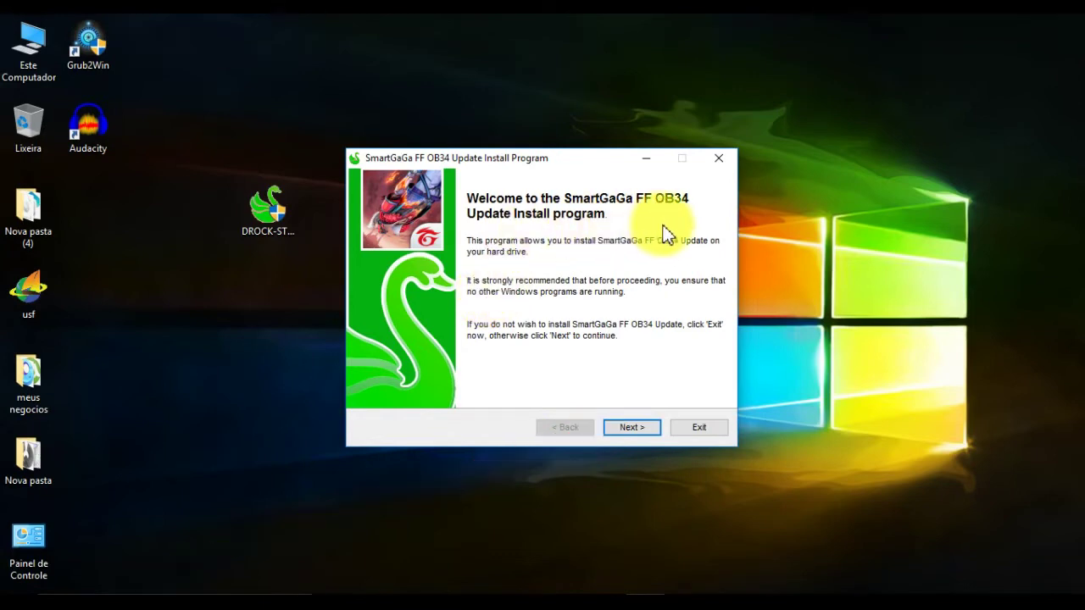
{"action": "left_click", "coordinate": [637, 427]}
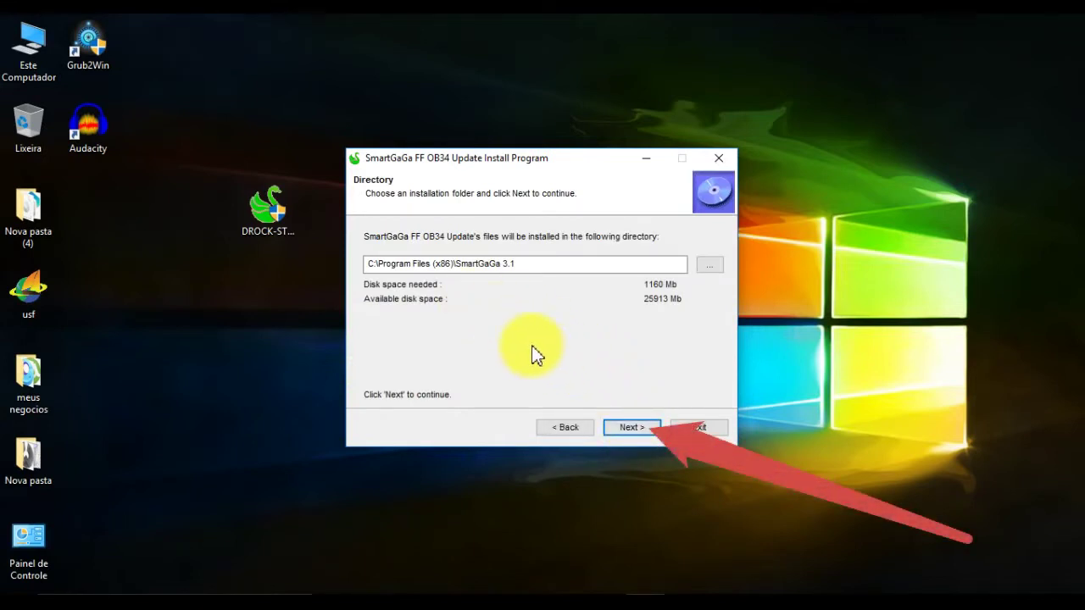
{"action": "left_click", "coordinate": [639, 428]}
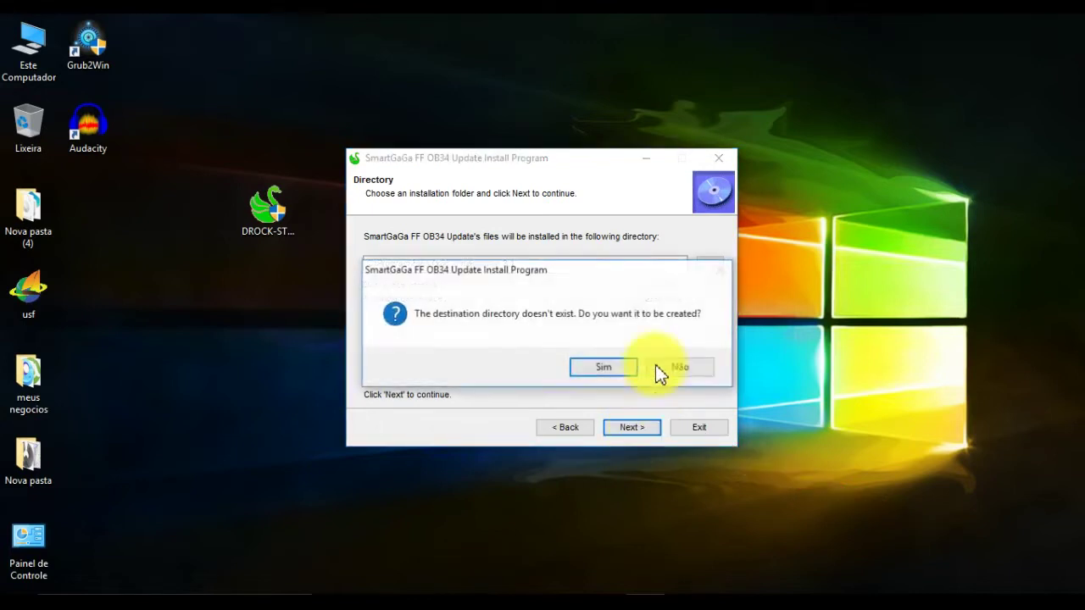
{"action": "left_click", "coordinate": [604, 366]}
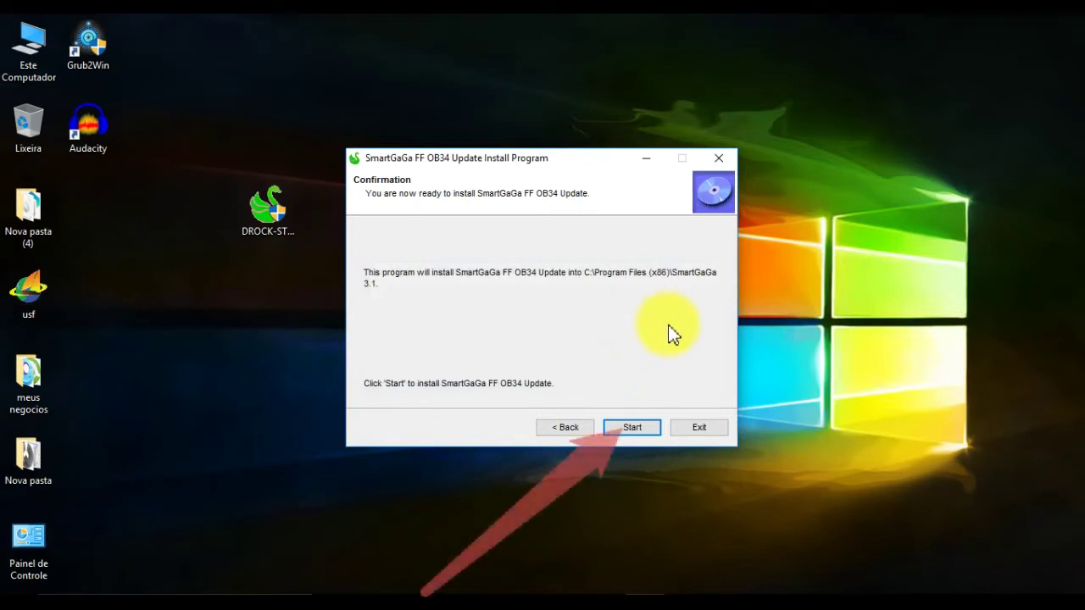
{"action": "left_click", "coordinate": [631, 431]}
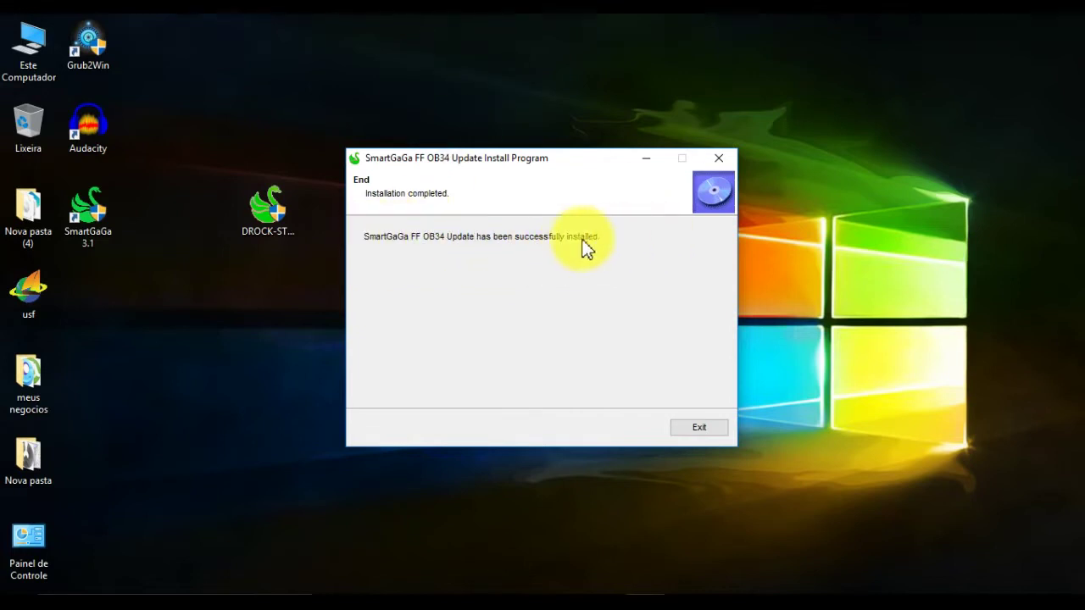
{"action": "left_click", "coordinate": [700, 427]}
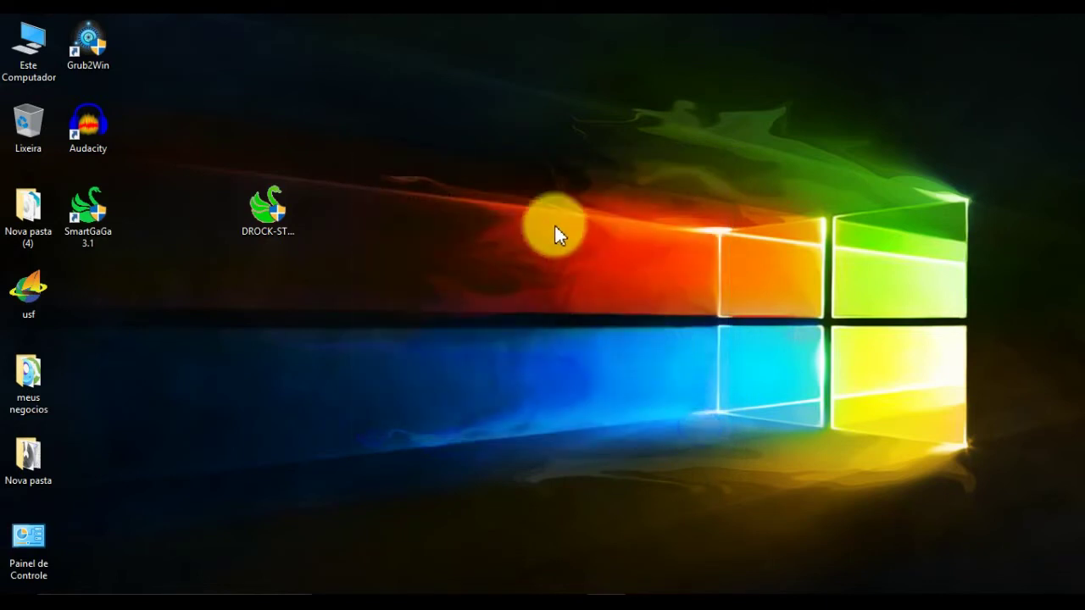
Move the DROCK-STORE installer icon beside the Grub2Win shortcut on the desktop.
{"action": "left_click_drag", "start_coordinate": [262, 216], "coordinate": [197, 110]}
{"action": "left_click_drag", "start_coordinate": [156, 65], "coordinate": [156, 59]}
Launch SmartGaGa 3.1 from the desktop and display the emulator's list of installed apps.
{"action": "left_click", "coordinate": [94, 232]}
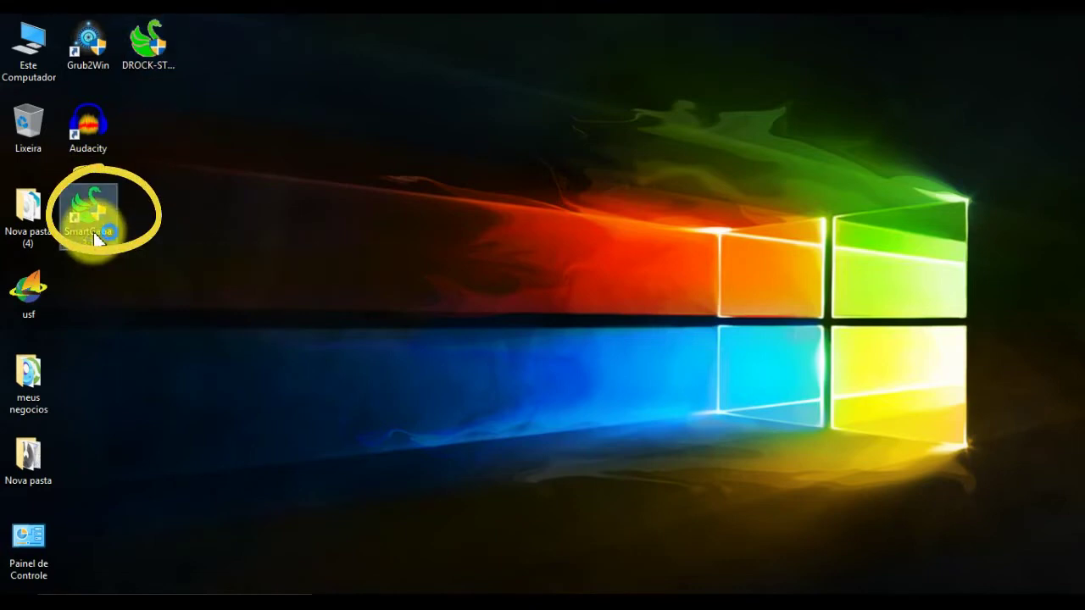
{"action": "left_click", "coordinate": [454, 427]}
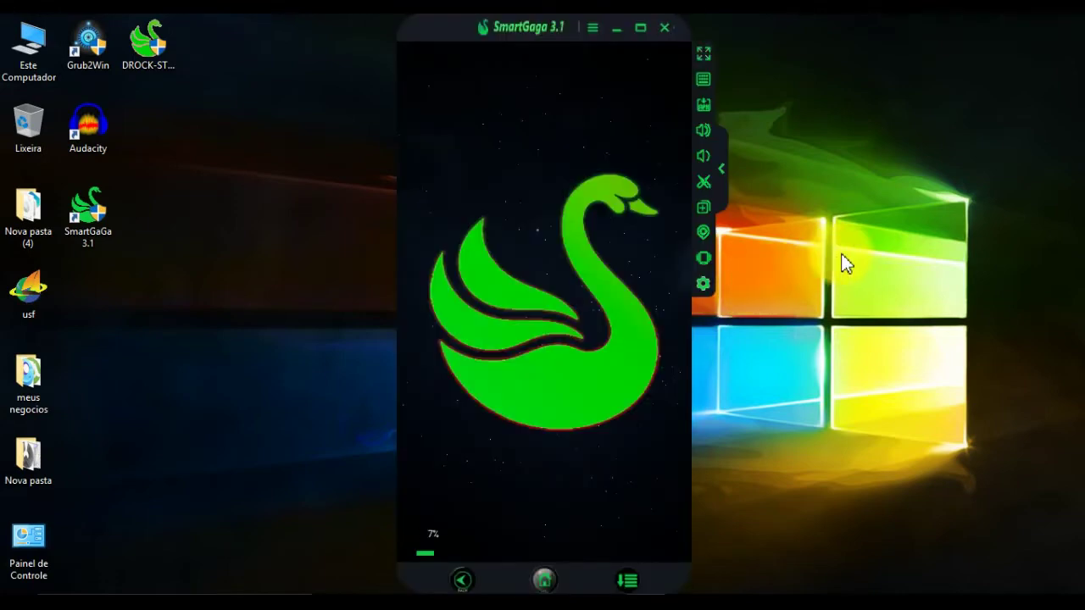
{"action": "left_click", "coordinate": [778, 343]}
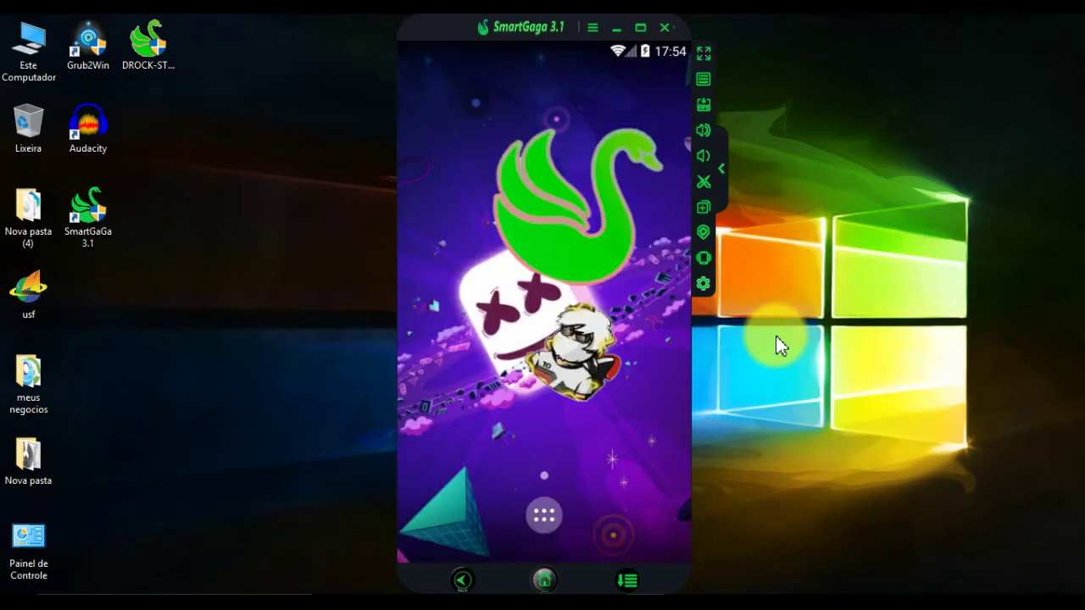
{"action": "left_click", "coordinate": [545, 516]}
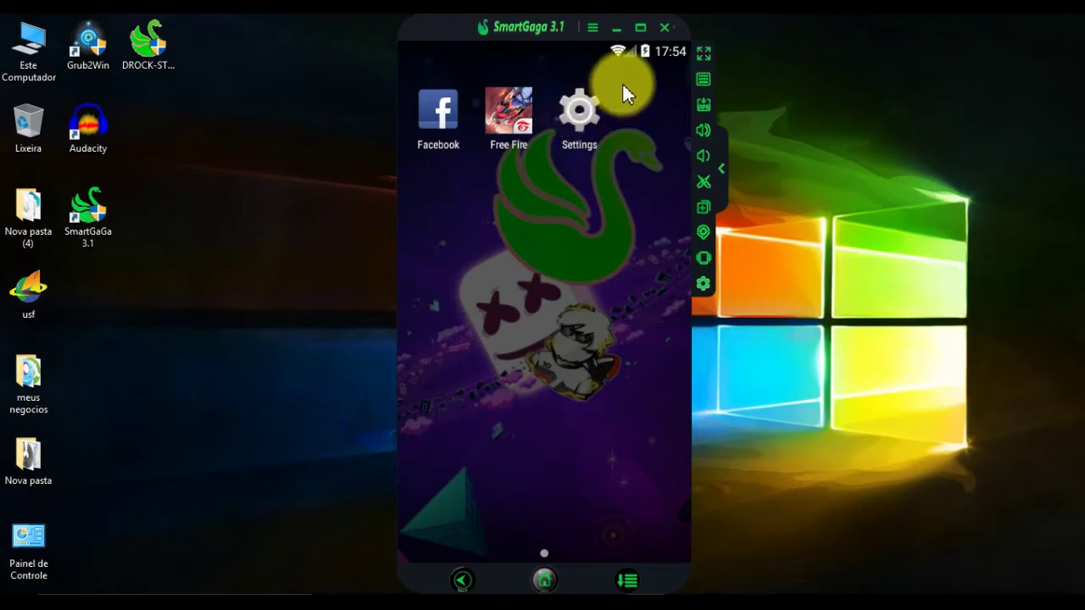
Examine the emulator's basic settings, including the available language and Android version options.
{"action": "left_click", "coordinate": [592, 28]}
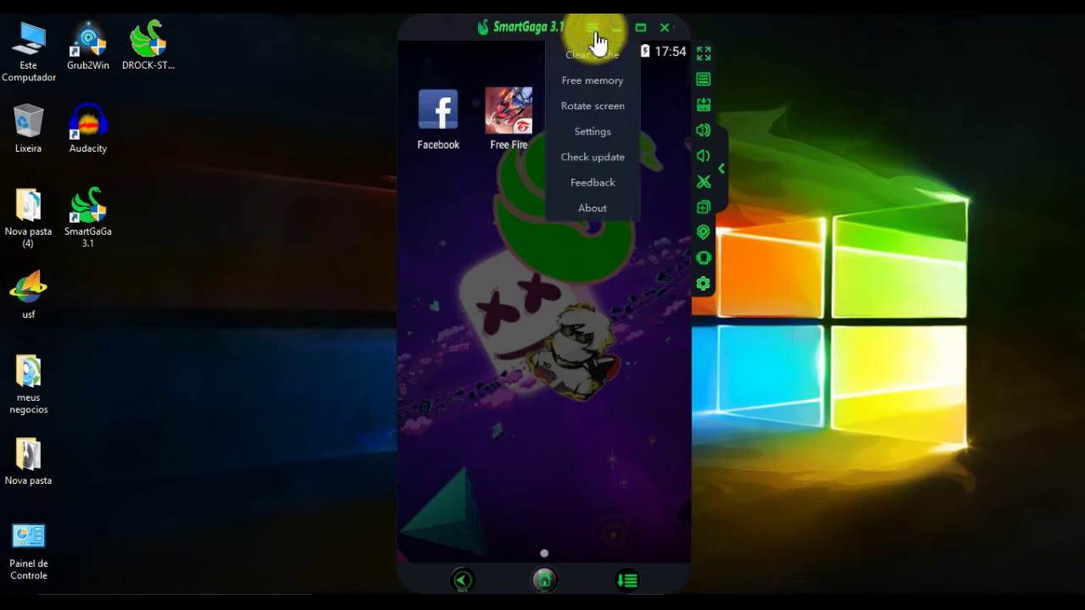
{"action": "left_click", "coordinate": [591, 134]}
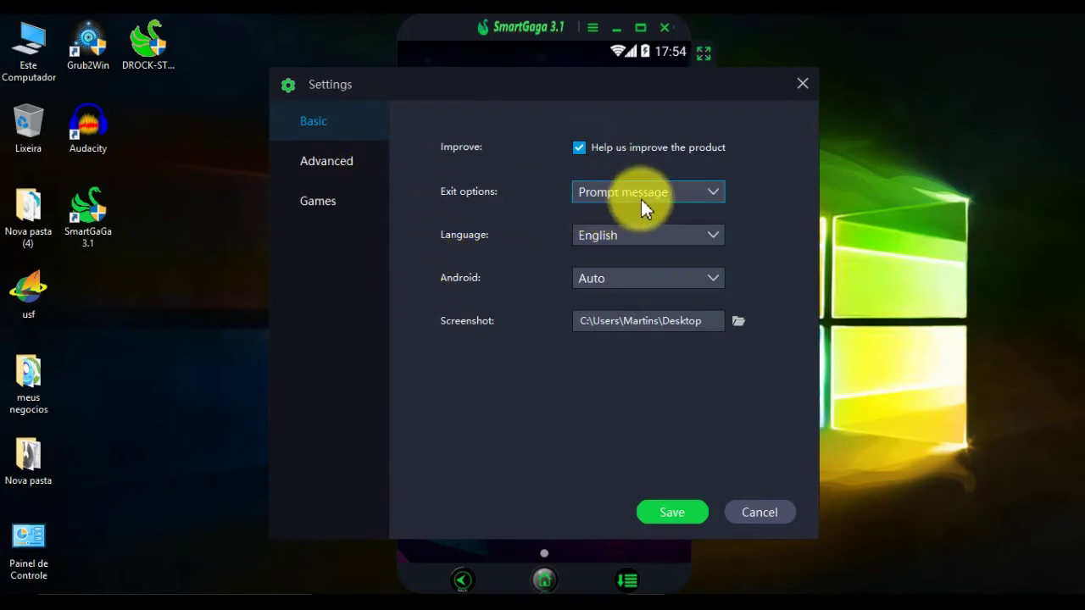
{"action": "left_click", "coordinate": [714, 239]}
{"action": "left_click", "coordinate": [714, 242]}
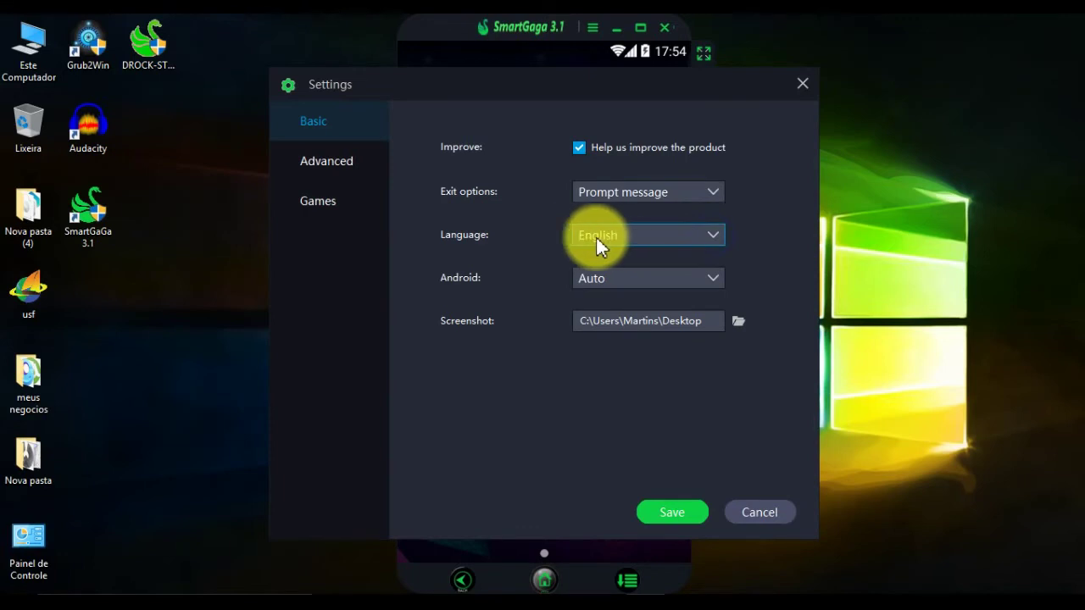
{"action": "left_click", "coordinate": [713, 278]}
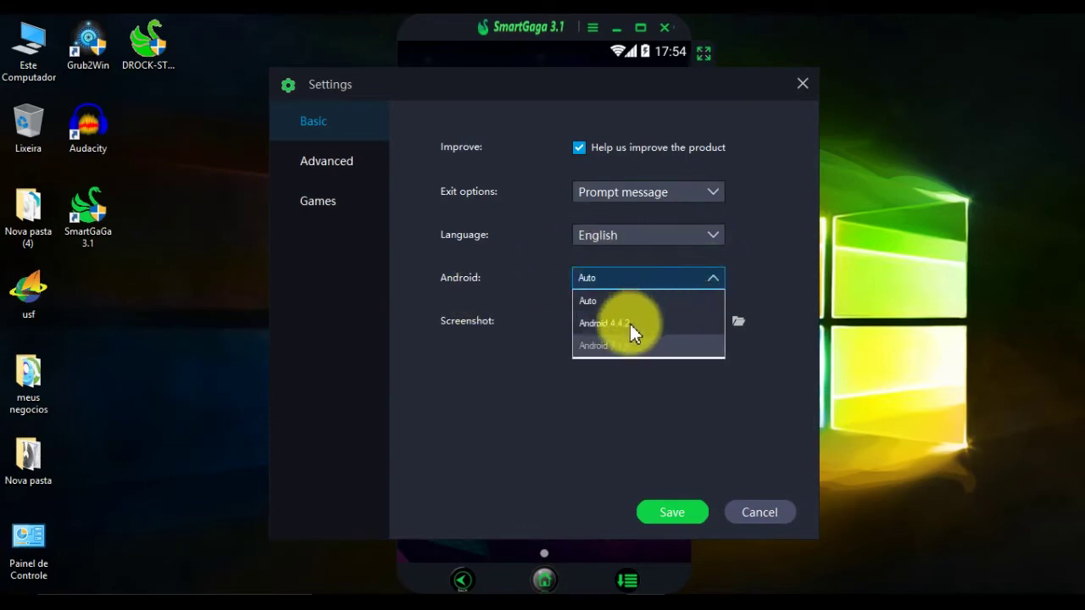
{"action": "left_click", "coordinate": [716, 279]}
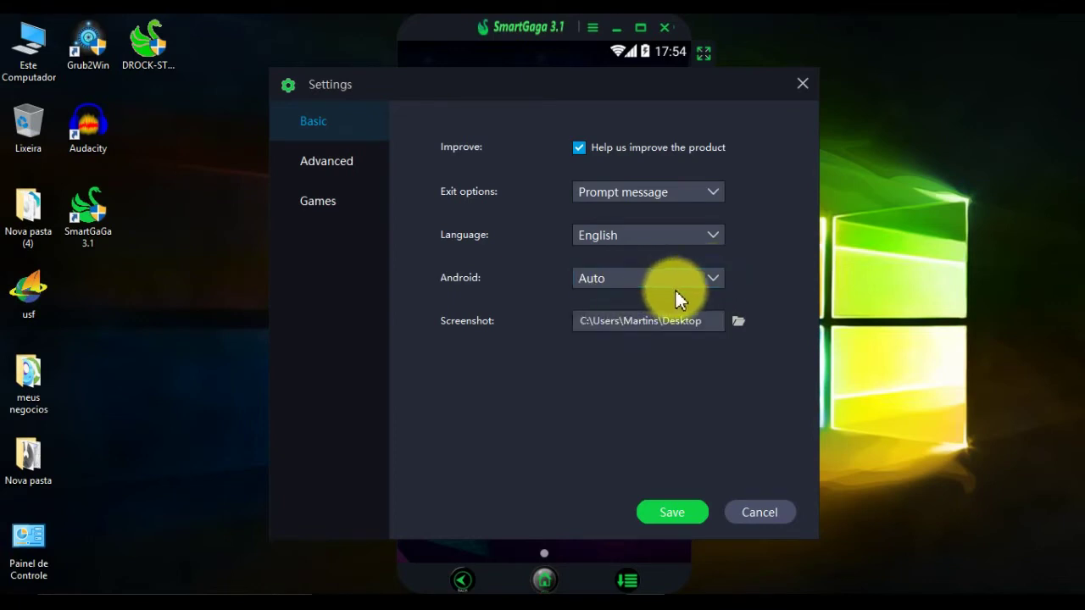
Examine the emulator's advanced renderer and CPU options and its games settings, and close the settings without saving.
{"action": "left_click", "coordinate": [317, 165]}
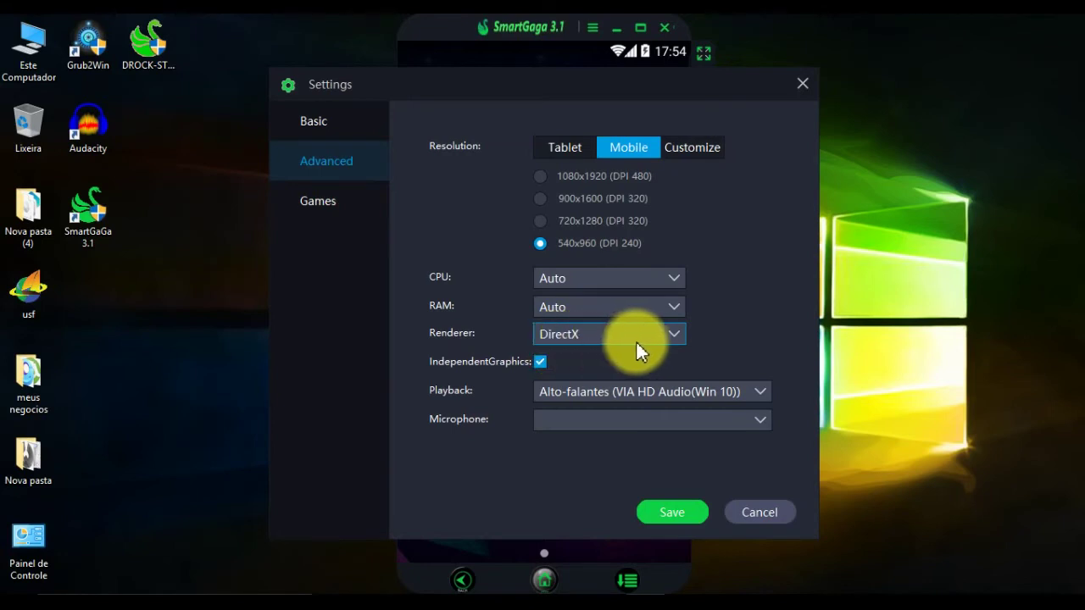
{"action": "left_click", "coordinate": [670, 335]}
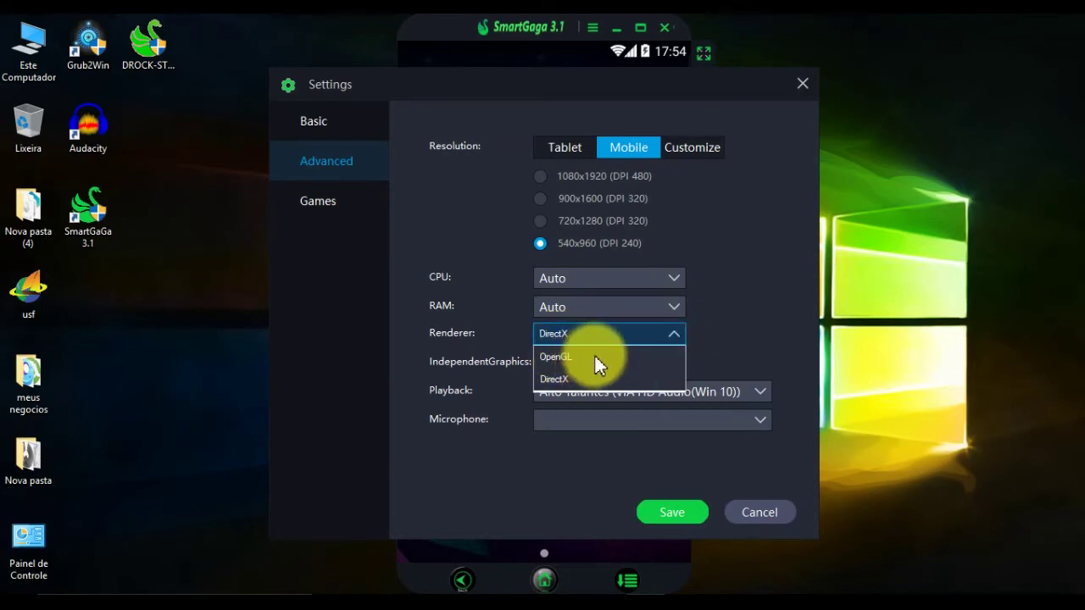
{"action": "left_click", "coordinate": [677, 333]}
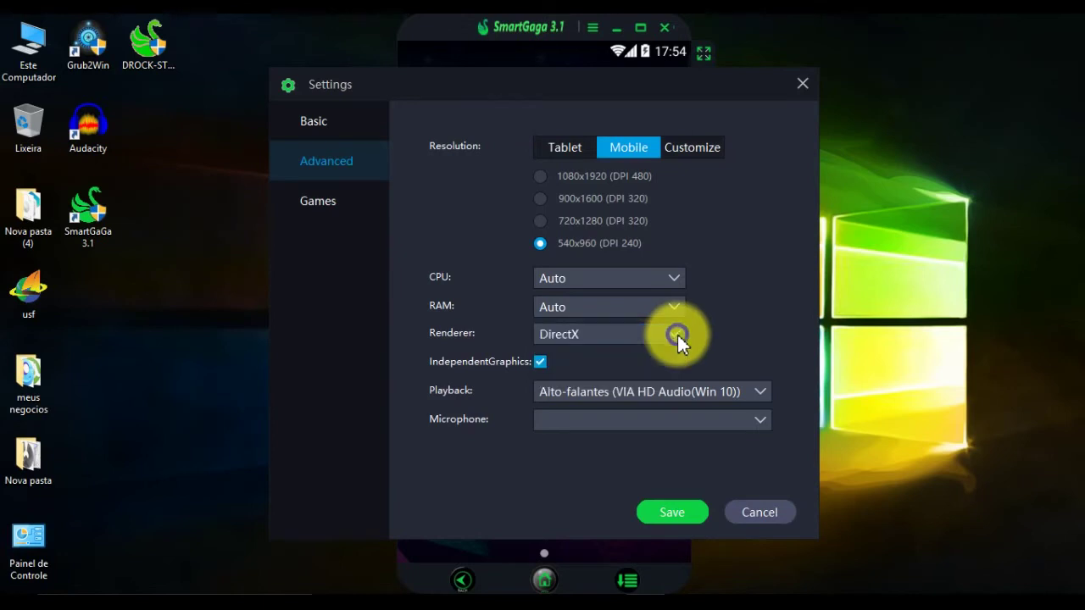
{"action": "left_click", "coordinate": [328, 207]}
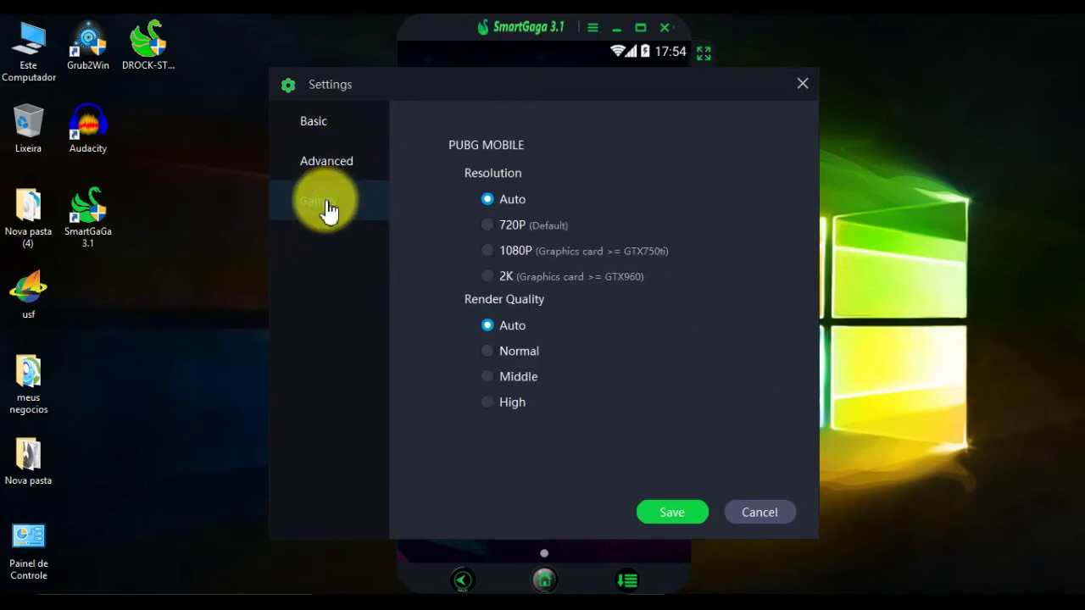
{"action": "left_click", "coordinate": [327, 163]}
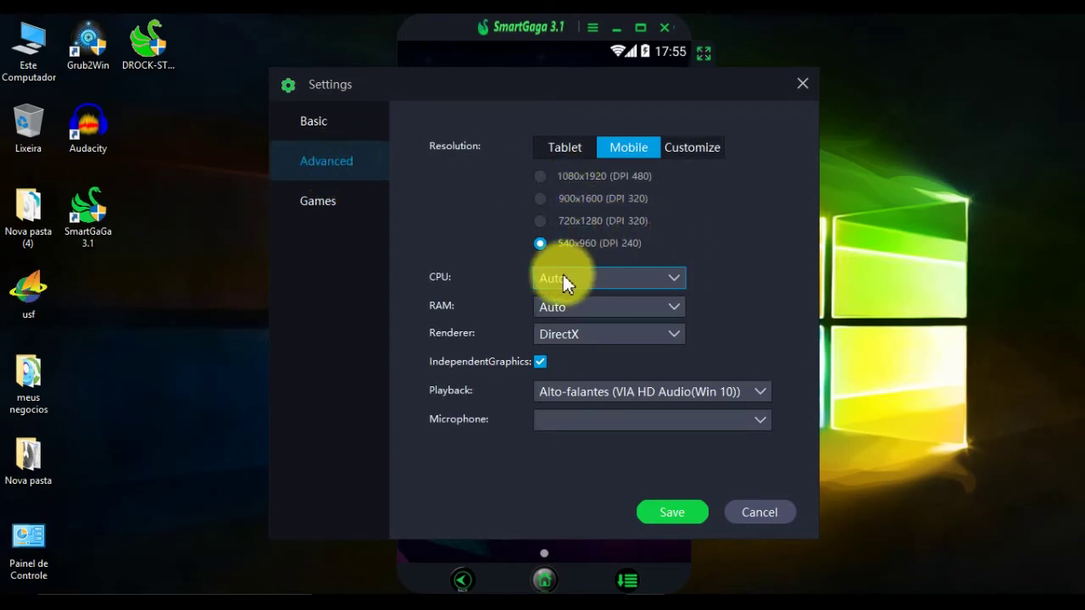
{"action": "left_click", "coordinate": [671, 277]}
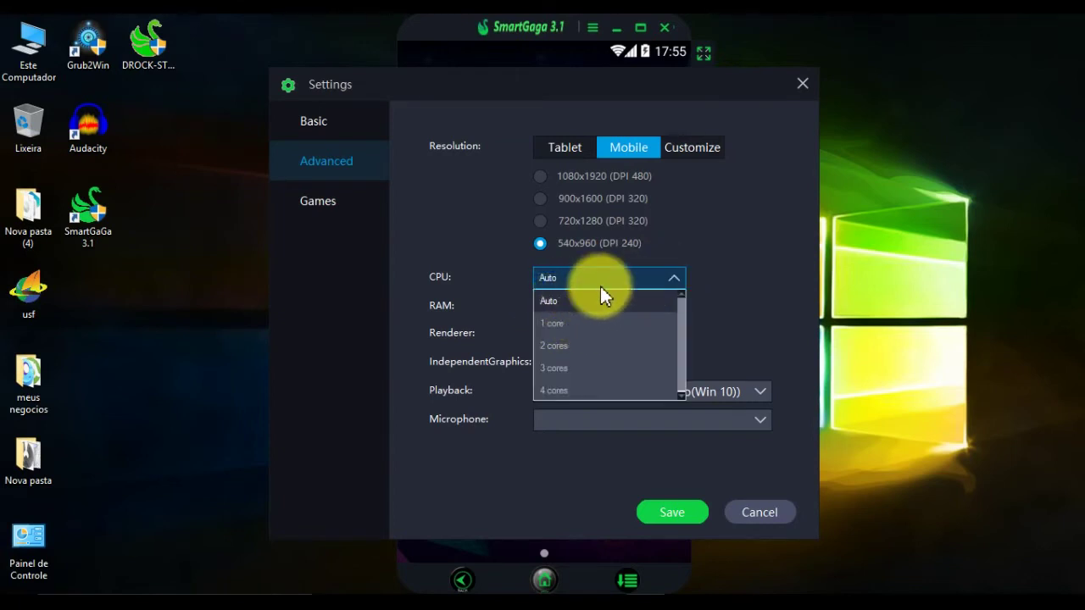
{"action": "left_click", "coordinate": [671, 278]}
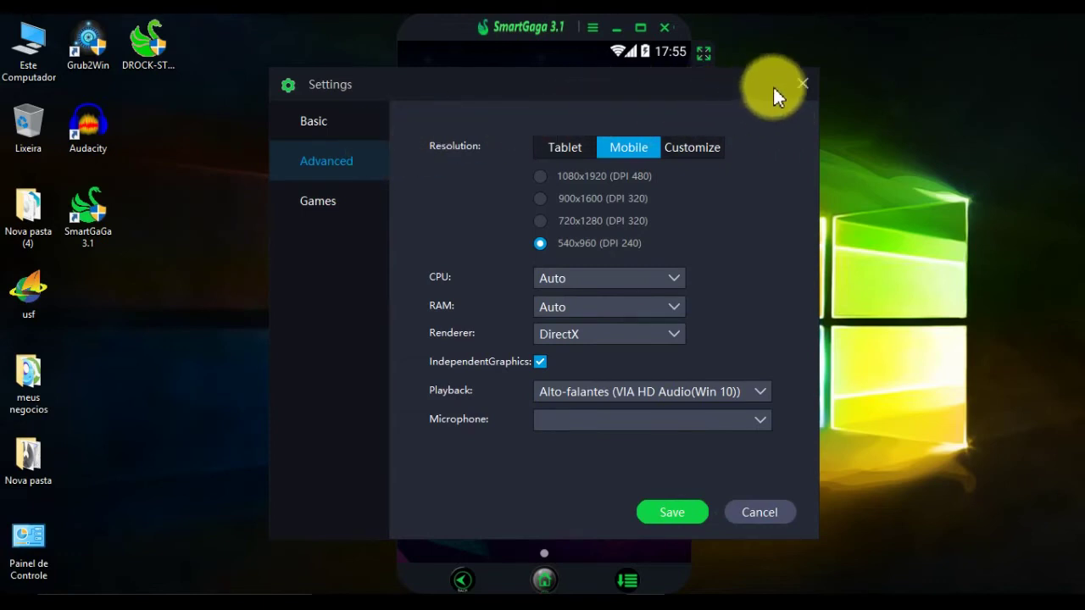
{"action": "left_click", "coordinate": [801, 84]}
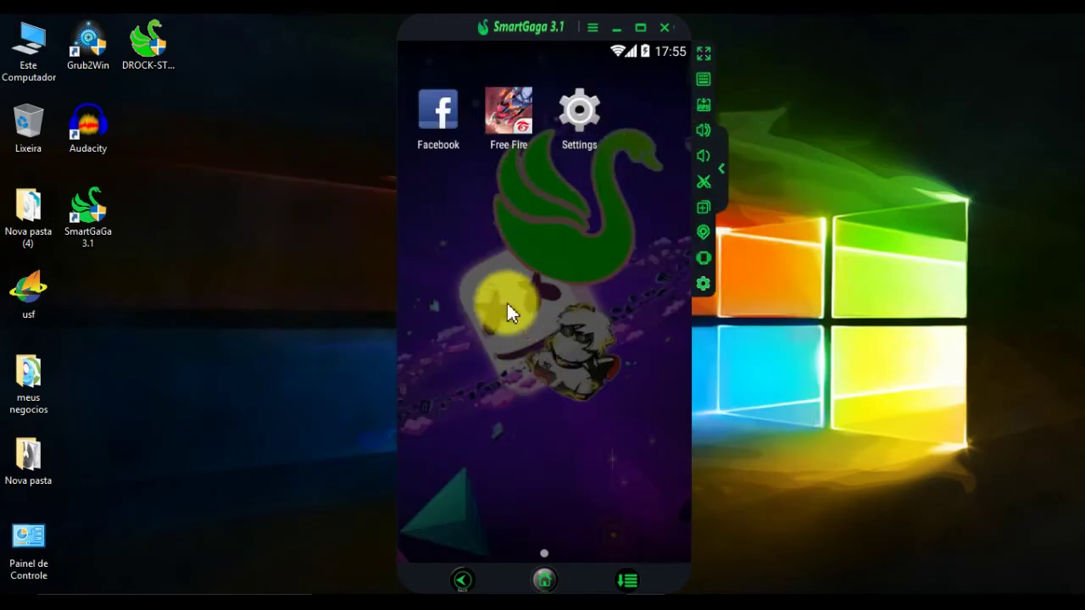
Launch Free Fire in the emulator and open the game's settings.
{"action": "left_click", "coordinate": [513, 120]}
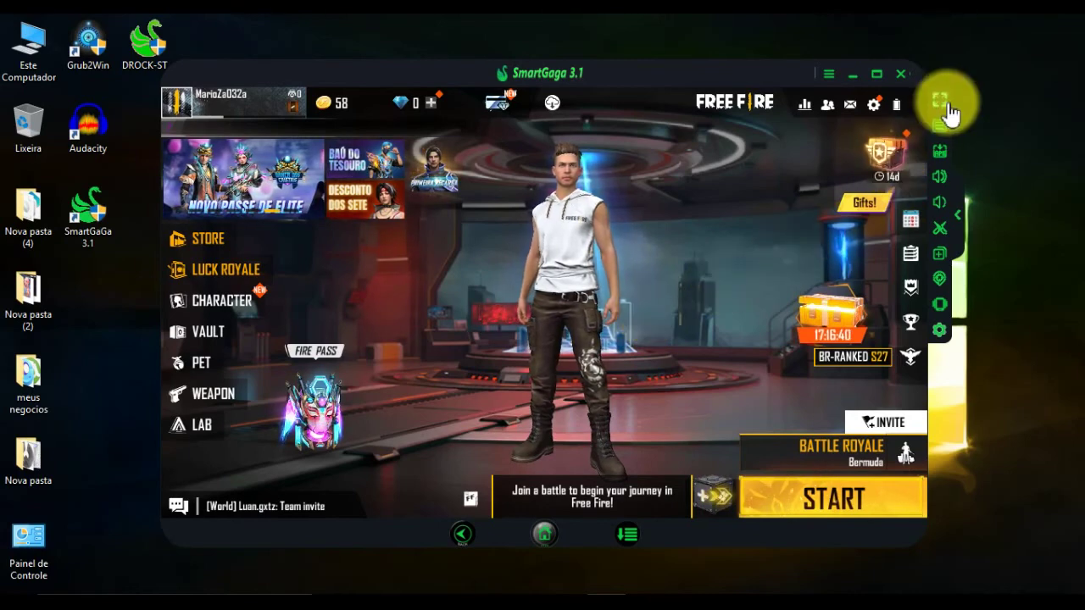
{"action": "left_click", "coordinate": [875, 105]}
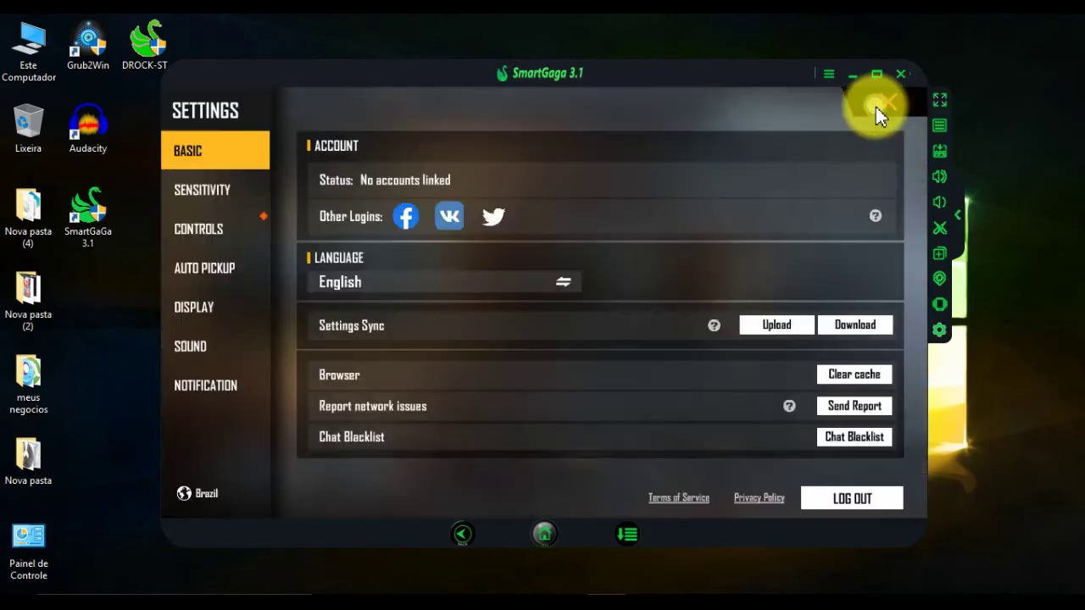
In Free Fire's custom HUD editor, move the grenade bar up below the sprint control and the movement joystick down into the lower-left corner.
{"action": "left_click", "coordinate": [184, 225]}
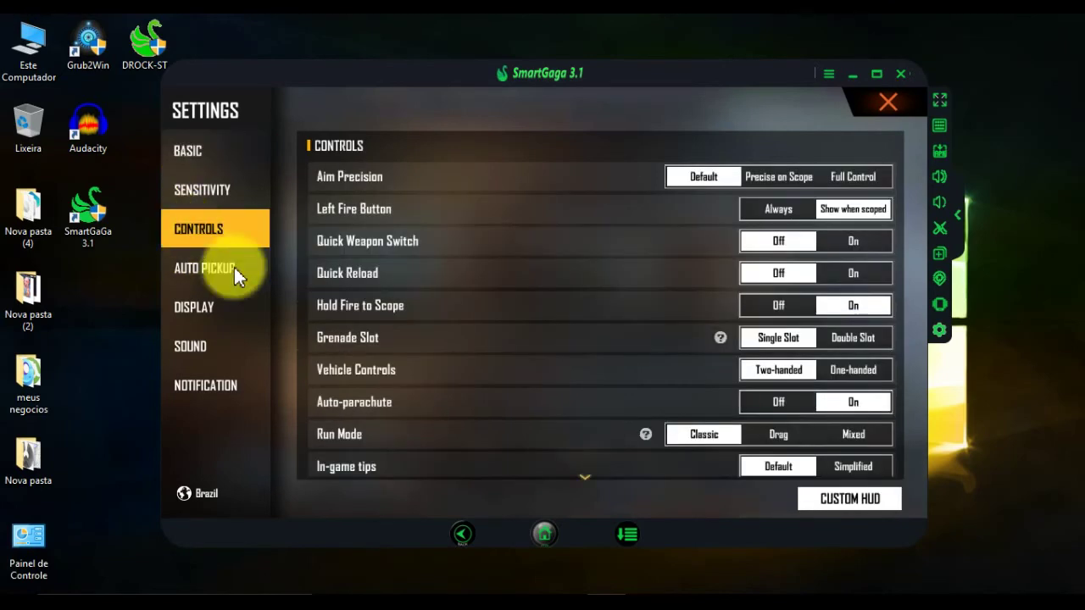
{"action": "left_click", "coordinate": [883, 504]}
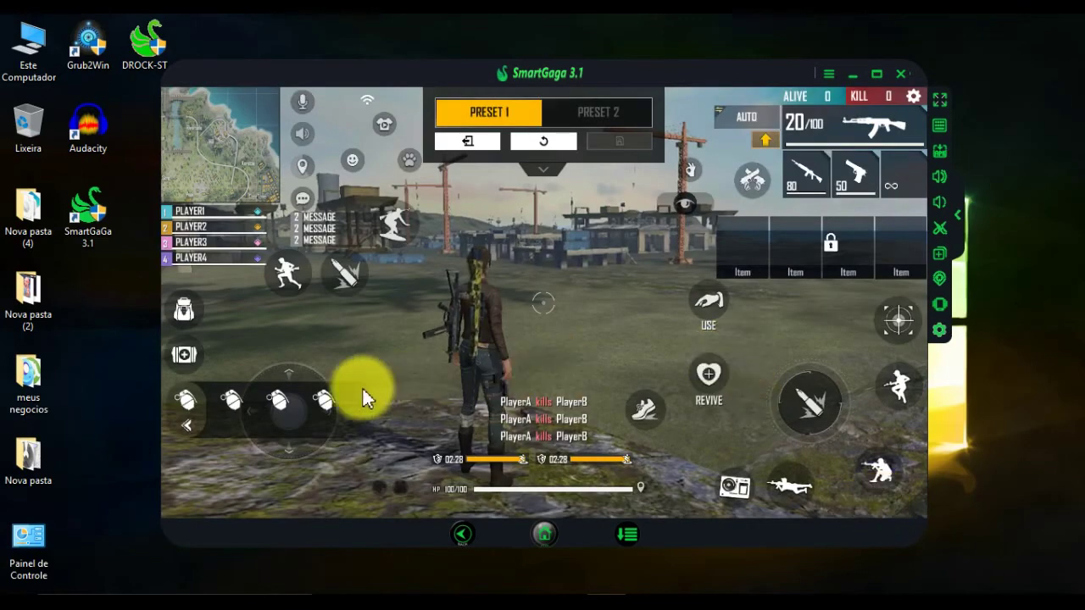
{"action": "left_click_drag", "start_coordinate": [258, 403], "coordinate": [239, 496]}
{"action": "left_click_drag", "start_coordinate": [238, 428], "coordinate": [290, 343]}
{"action": "left_click_drag", "start_coordinate": [264, 483], "coordinate": [248, 435]}
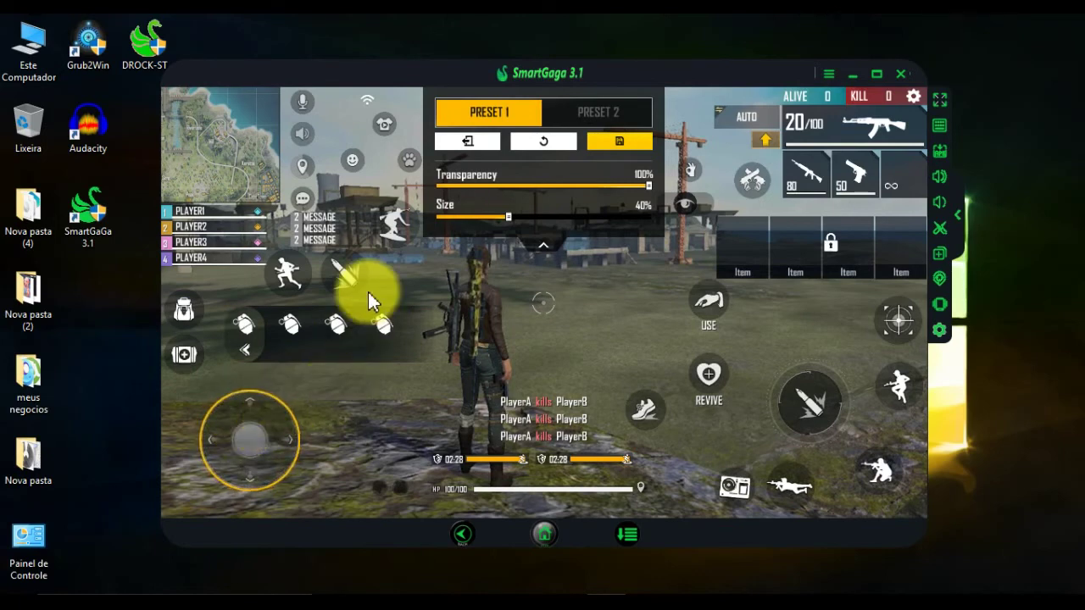
In the emulator's key mapping, centre WASD on the joystick with the arrow keys at its lower corners, and shift the aim control slightly left.
{"action": "left_click", "coordinate": [938, 125]}
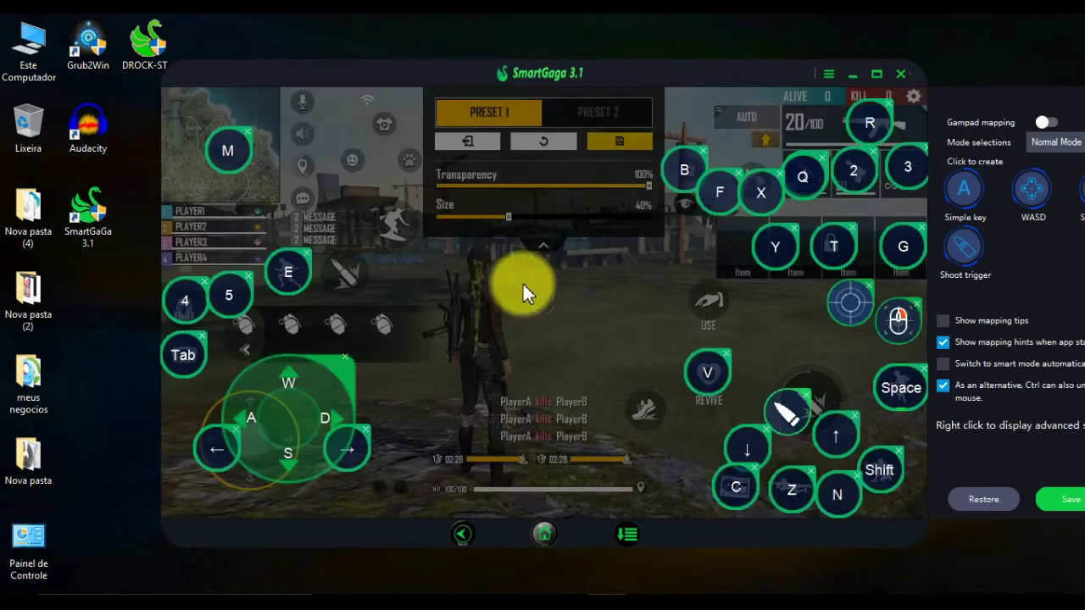
{"action": "left_click_drag", "start_coordinate": [246, 430], "coordinate": [167, 480]}
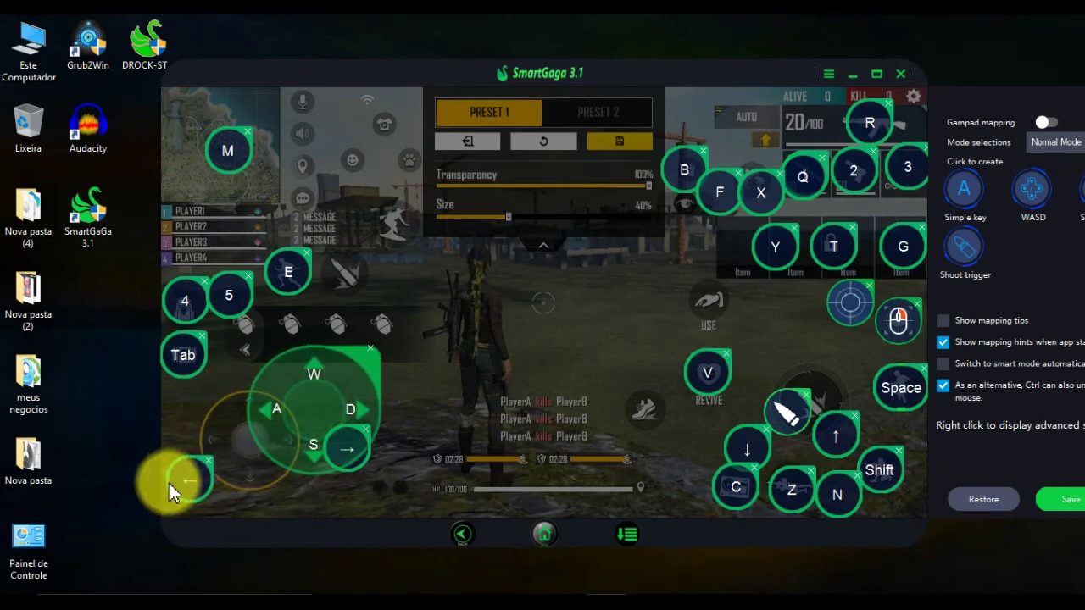
{"action": "left_click_drag", "start_coordinate": [291, 473], "coordinate": [257, 434]}
{"action": "left_click_drag", "start_coordinate": [347, 449], "coordinate": [333, 480]}
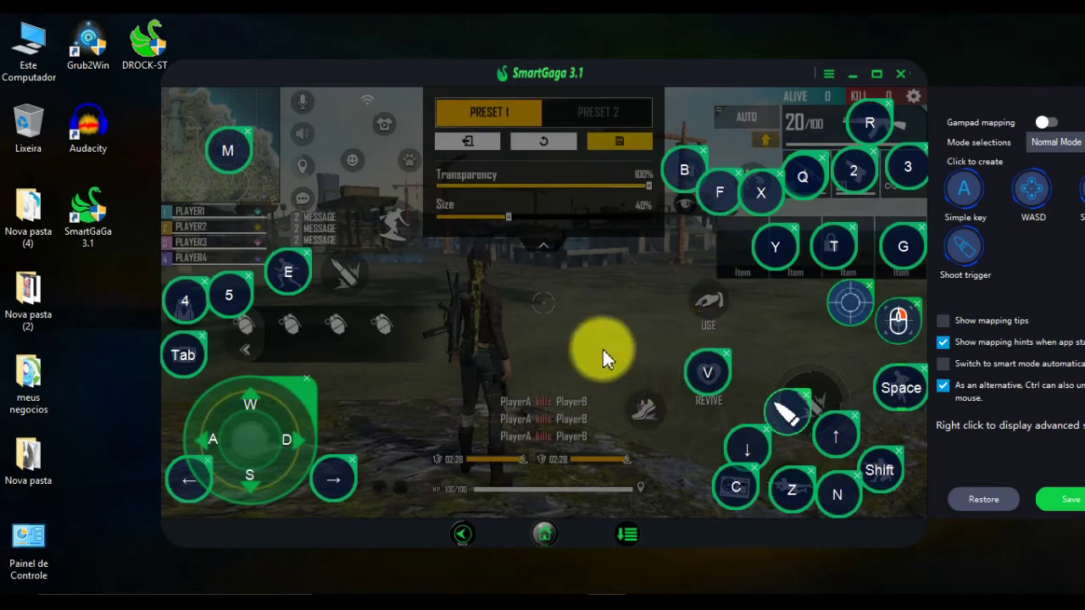
{"action": "left_click_drag", "start_coordinate": [842, 304], "coordinate": [796, 320]}
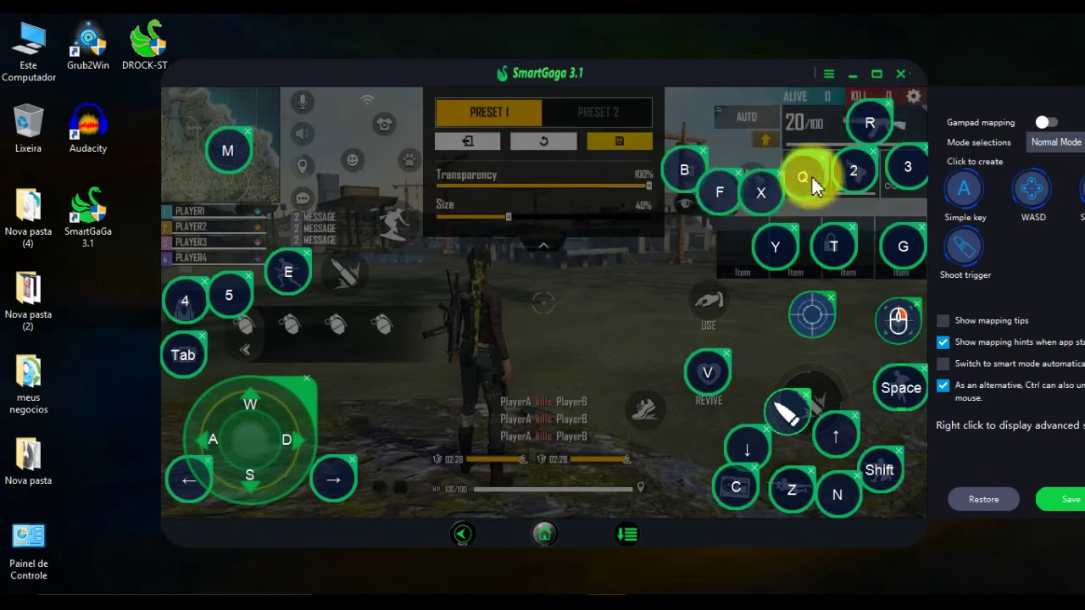
Try to reassign the Q mapping on the first weapon slot to key 1.
{"action": "left_click", "coordinate": [632, 280]}
{"action": "left_click_drag", "start_coordinate": [633, 280], "coordinate": [807, 186]}
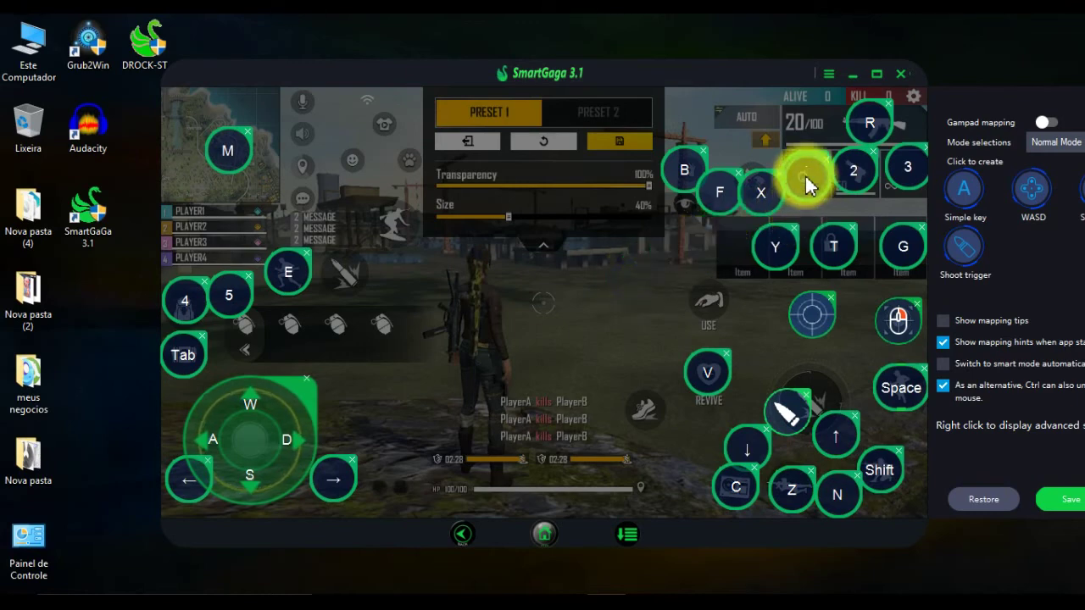
{"action": "key", "text": "1"}
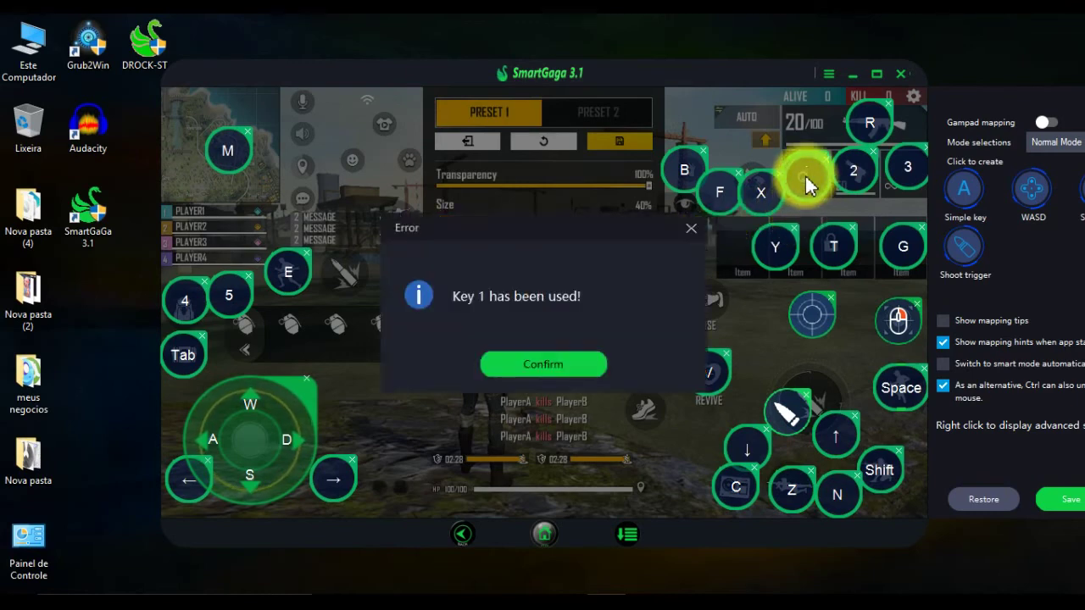
{"action": "left_click", "coordinate": [560, 363]}
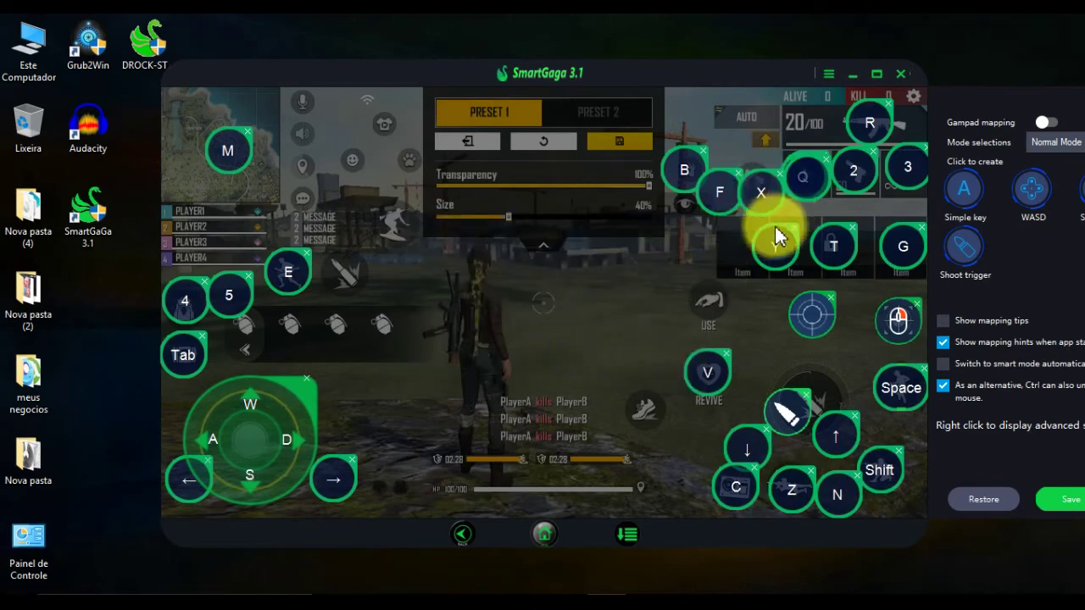